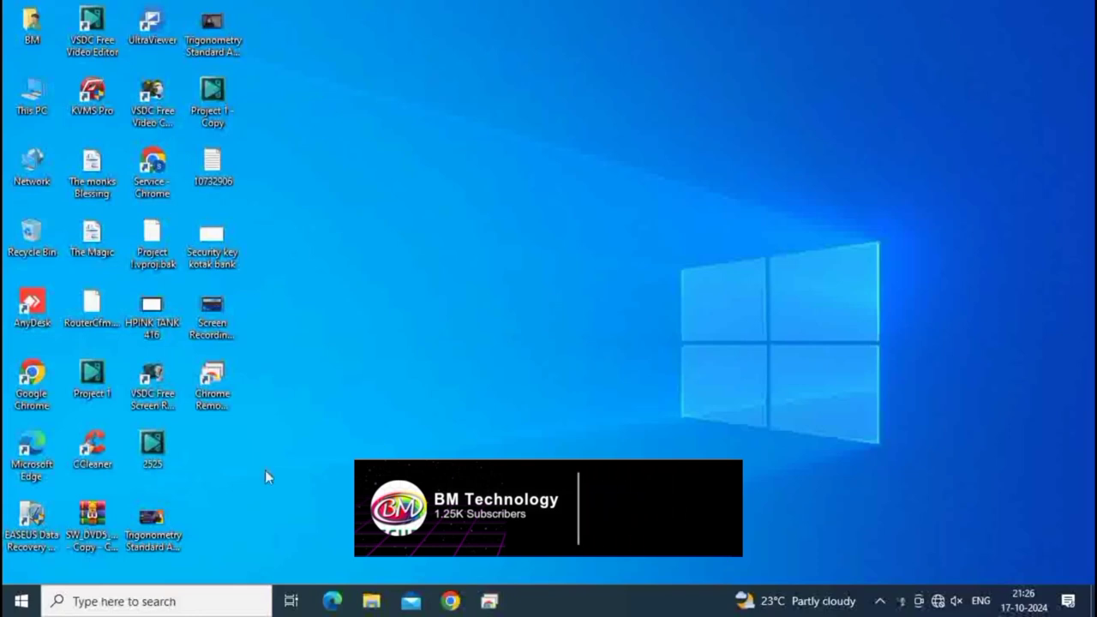
- Launch Google Chrome and load the router's setup page at 192.168.0.1
{"action": "double_click", "coordinate": [24, 398]}
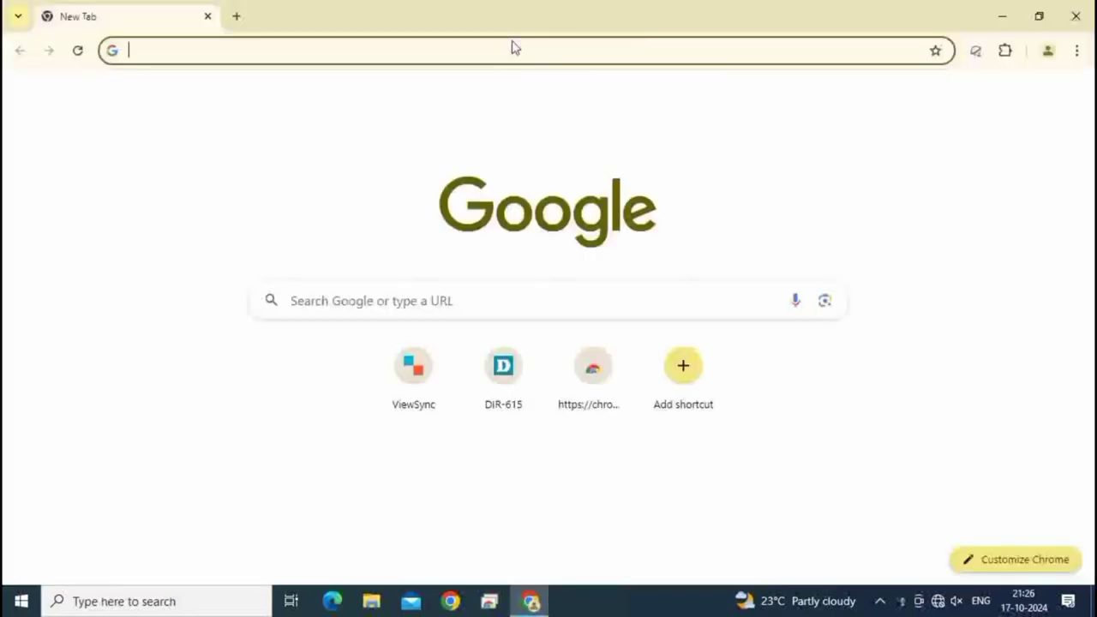
{"action": "left_click", "coordinate": [507, 50]}
{"action": "type", "text": "192.168.1.1"}
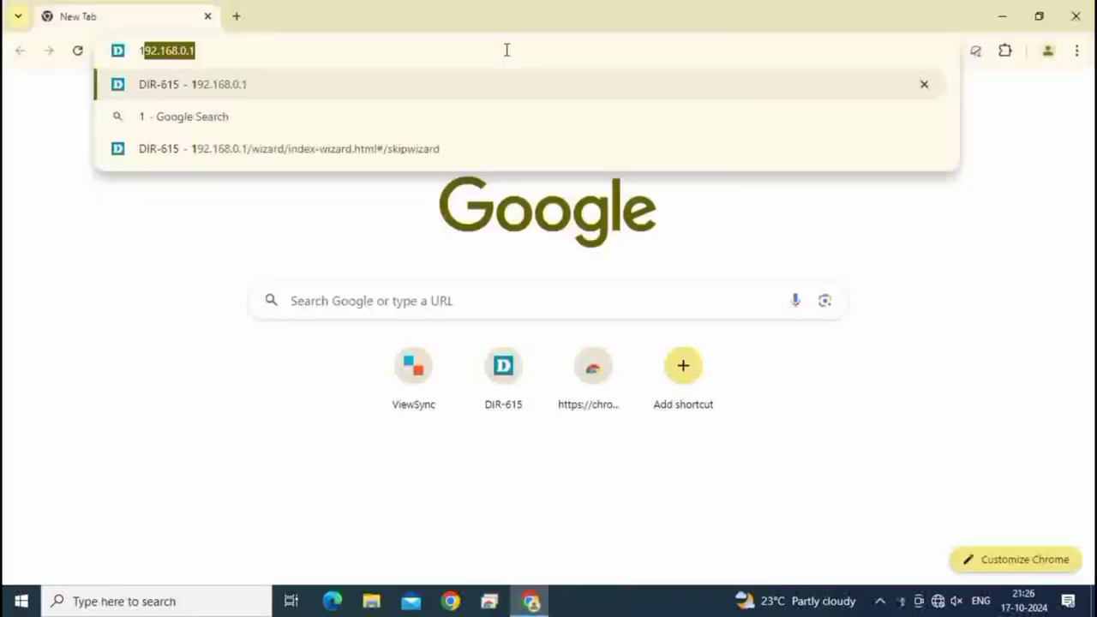
{"action": "key", "text": "BackSpace"}
{"action": "key", "text": "BackSpace"}
{"action": "key", "text": "BackSpace"}
{"action": "type", "text": "0"}
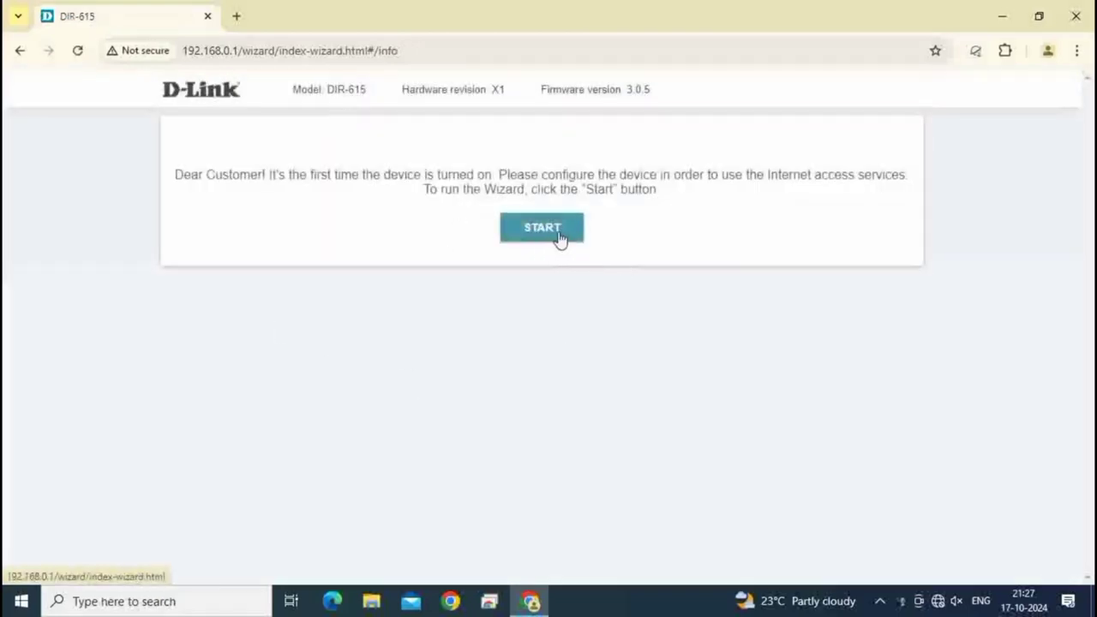
- Start the setup wizard with English as the interface language
{"action": "left_click", "coordinate": [559, 239]}
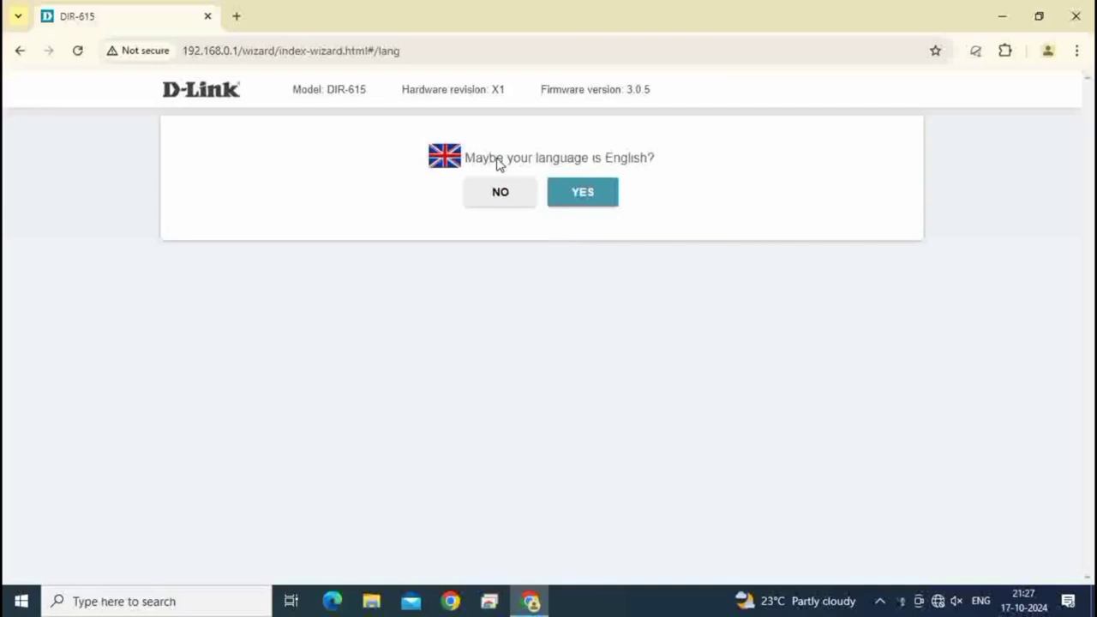
{"action": "left_click", "coordinate": [590, 196]}
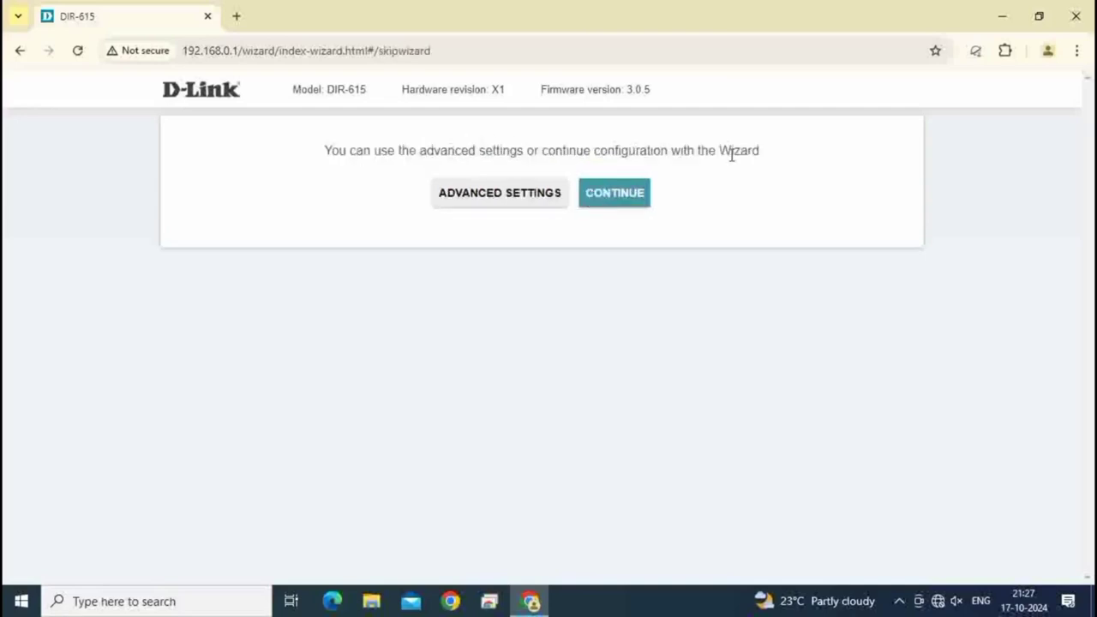
{"action": "left_click", "coordinate": [645, 197]}
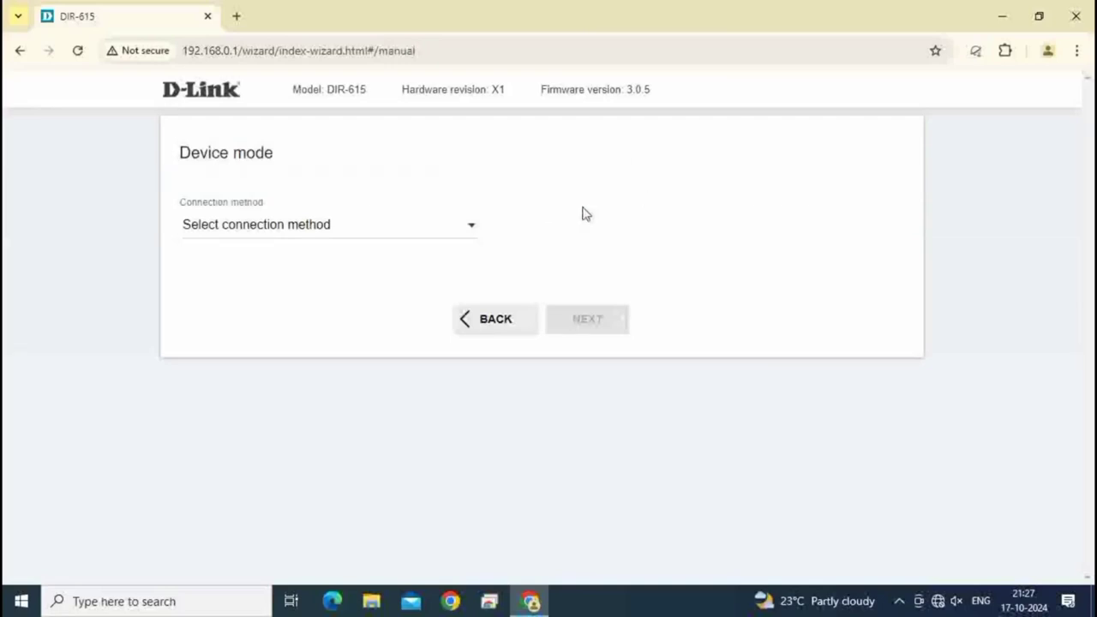
- Set the connection method to Wi-Fi and the work mode to WISP Repeater
{"action": "left_click", "coordinate": [435, 228]}
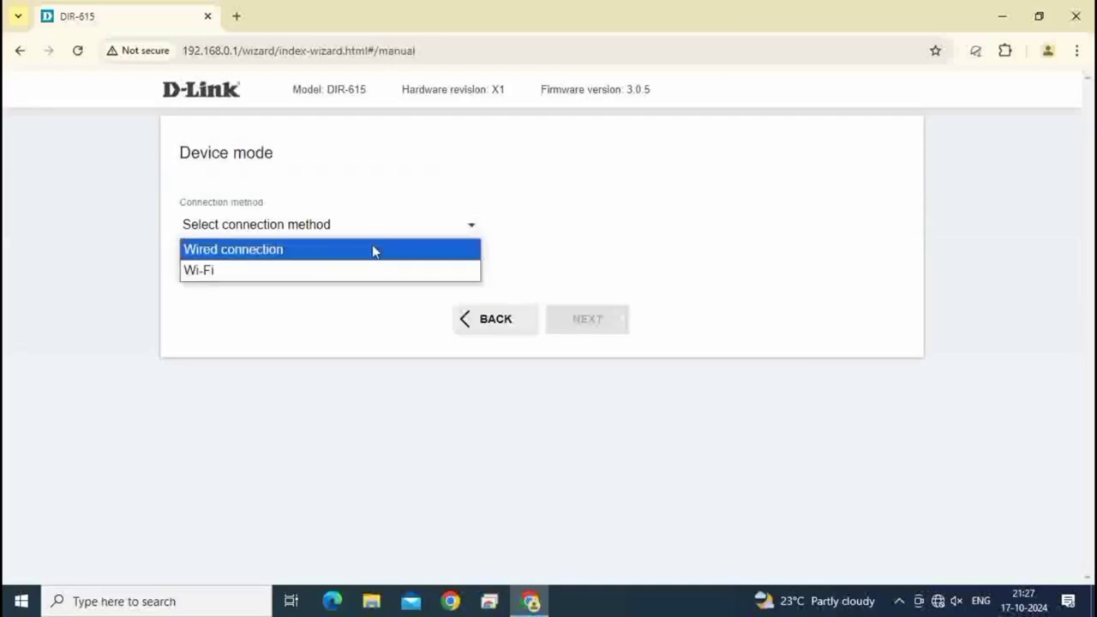
{"action": "left_click", "coordinate": [323, 273]}
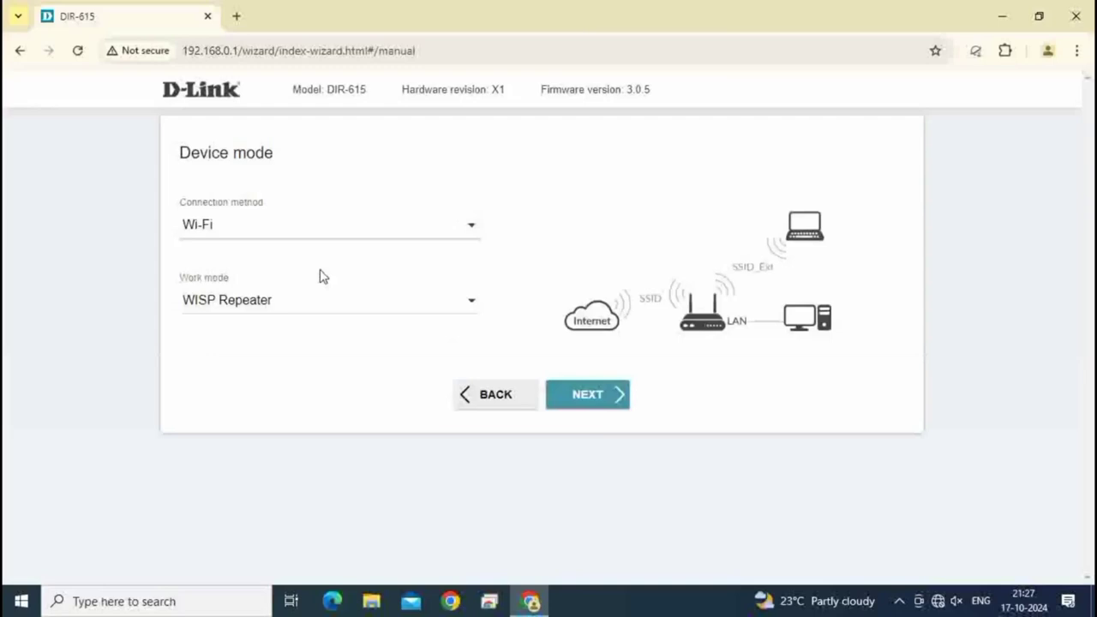
{"action": "left_click", "coordinate": [473, 301]}
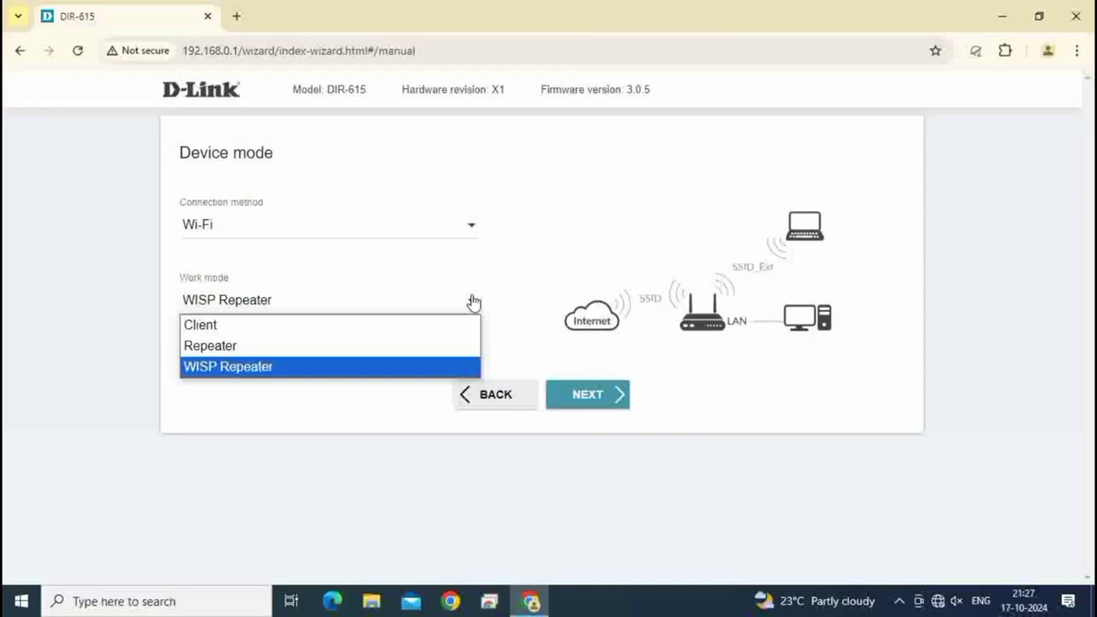
{"action": "left_click", "coordinate": [525, 283]}
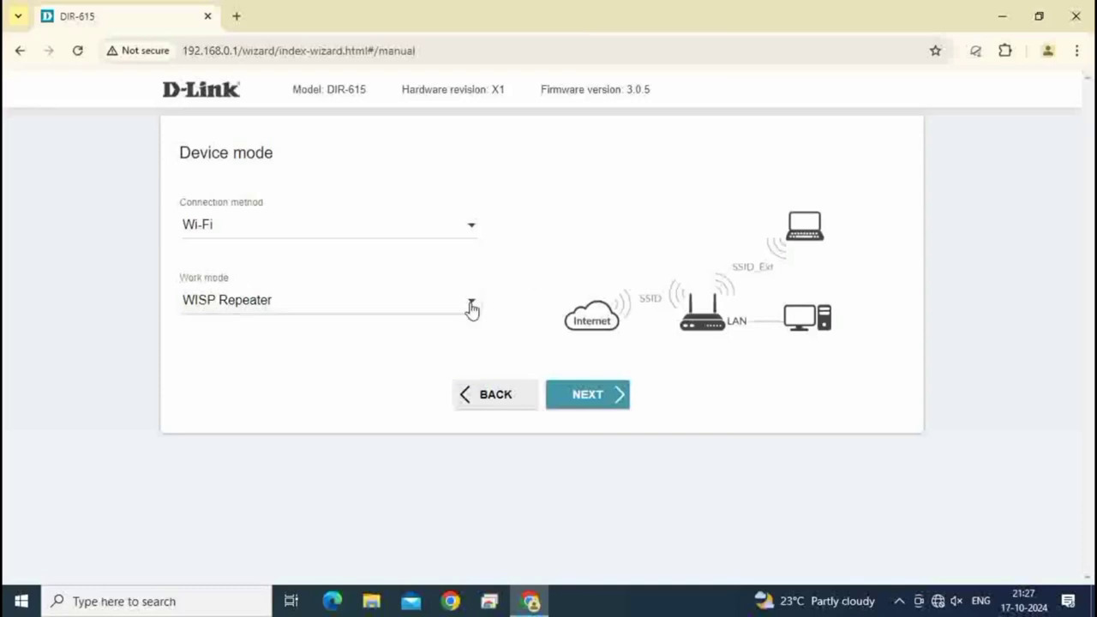
- Choose BM Residence from the nearby wireless networks as the network to extend
{"action": "left_click", "coordinate": [586, 396]}
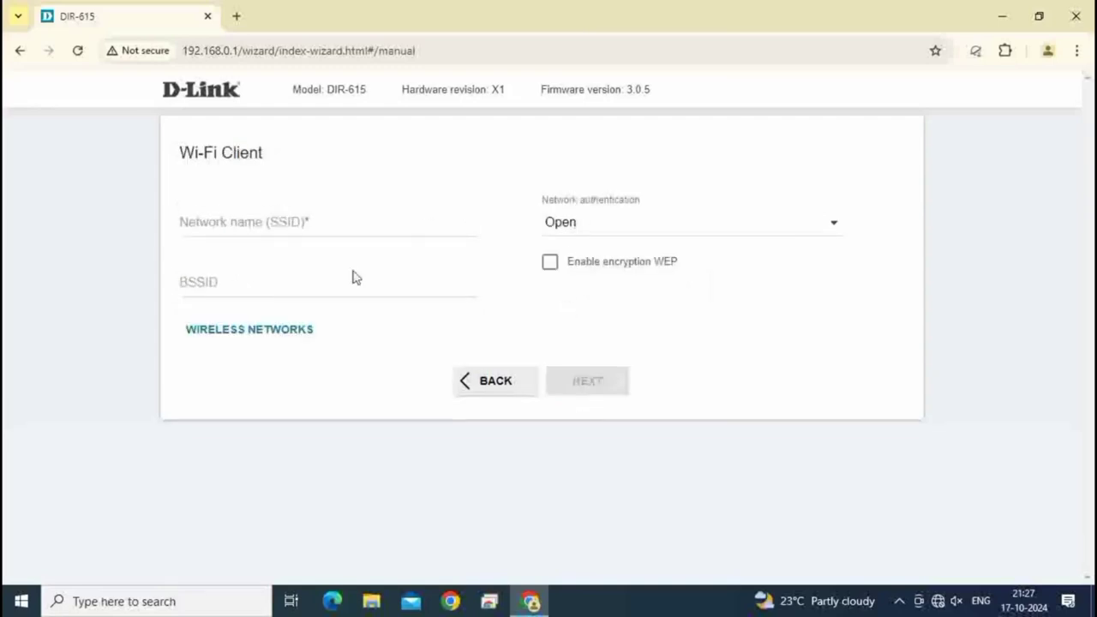
{"action": "left_click", "coordinate": [285, 331]}
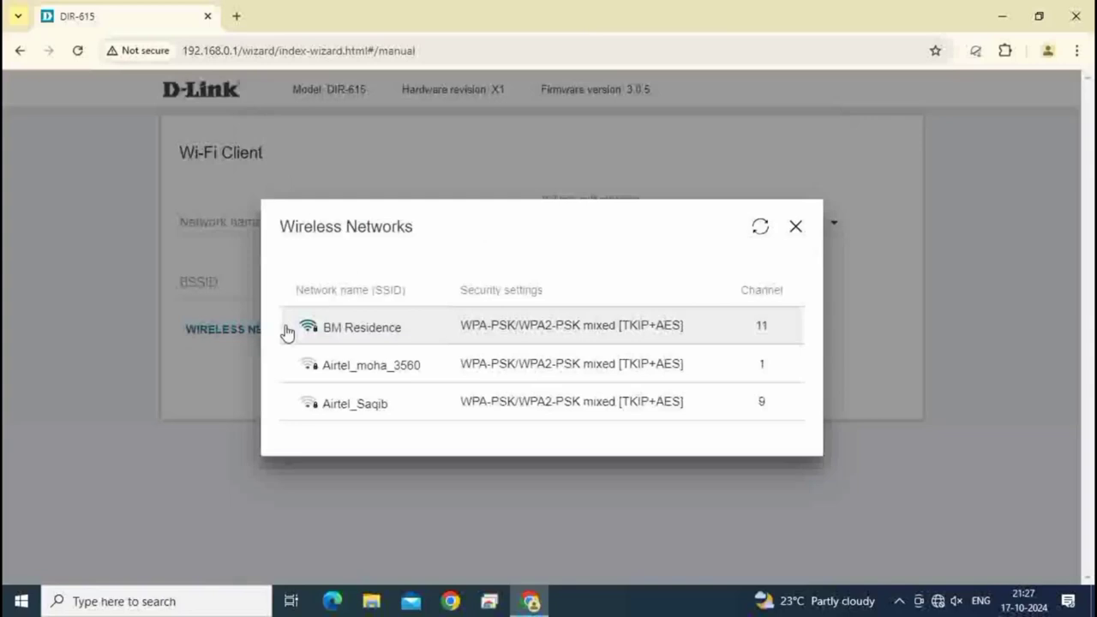
{"action": "left_click", "coordinate": [380, 334]}
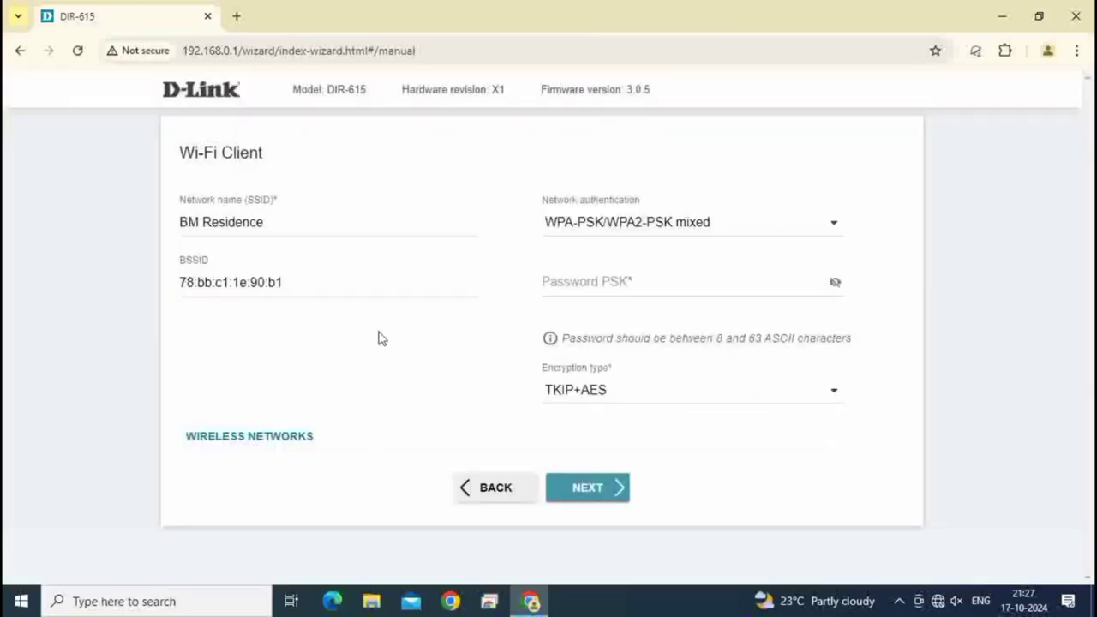
- Enter the BM Residence Wi-Fi password in the Password PSK field
{"action": "left_click", "coordinate": [603, 293]}
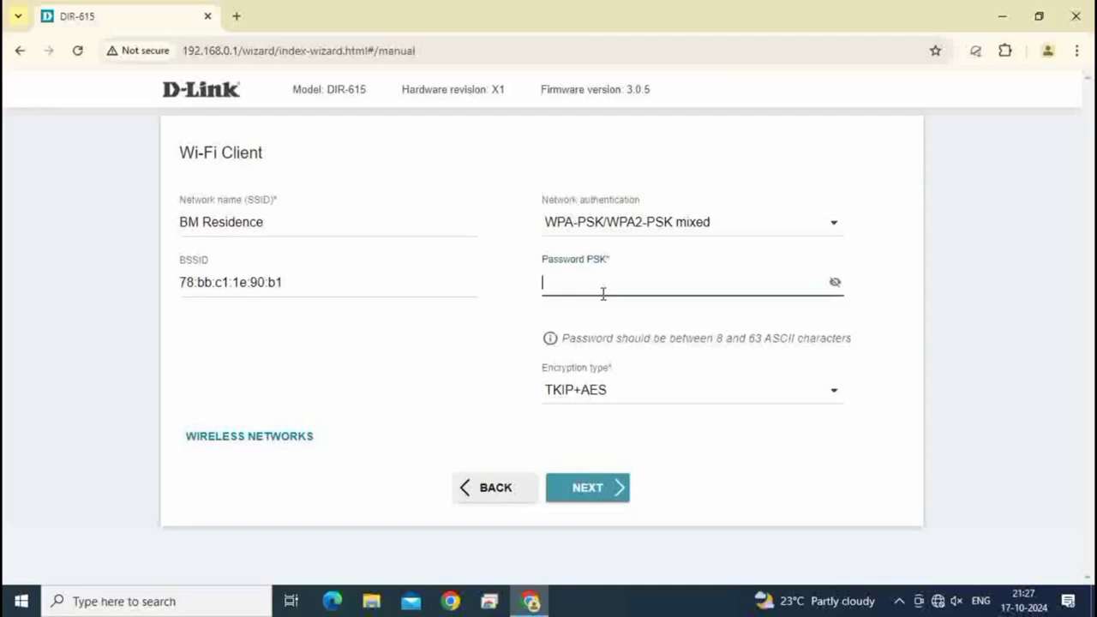
{"action": "type", "text": "••••••"}
{"action": "key", "text": "BackSpace"}
{"action": "key", "text": "BackSpace"}
{"action": "key", "text": "BackSpace"}
{"action": "key", "text": "BackSpace"}
{"action": "key", "text": "BackSpace"}
{"action": "key", "text": "BackSpace"}
{"action": "type", "text": "••••••••••"}
- Set the internet connection type to Dynamic IPv4 and continue to the 2.4 GHz network step
{"action": "left_click", "coordinate": [620, 493]}
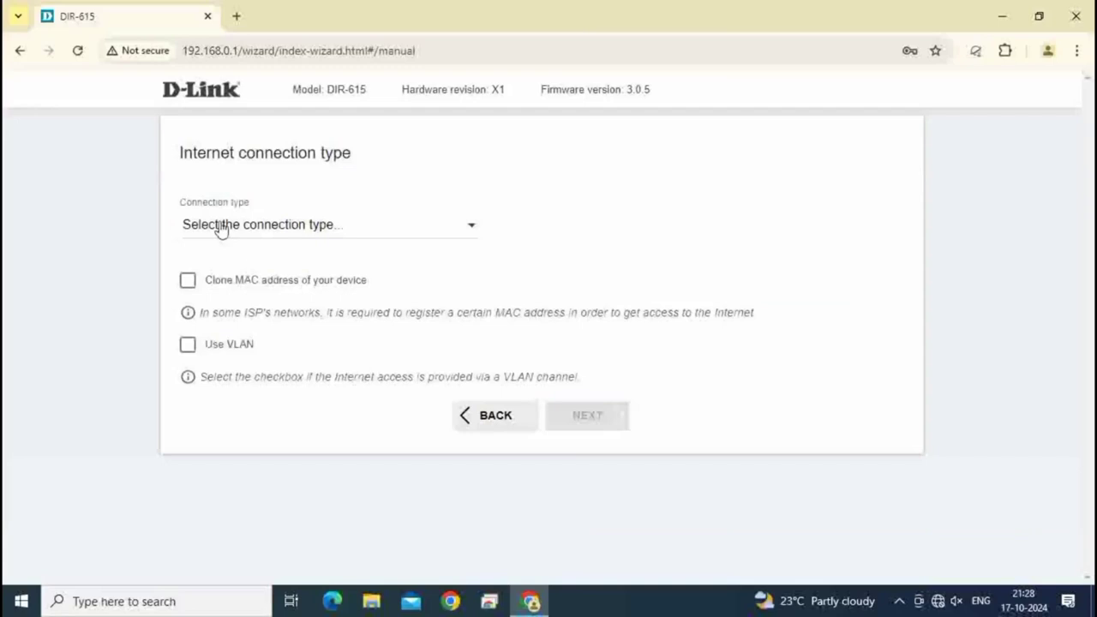
{"action": "left_click", "coordinate": [338, 230]}
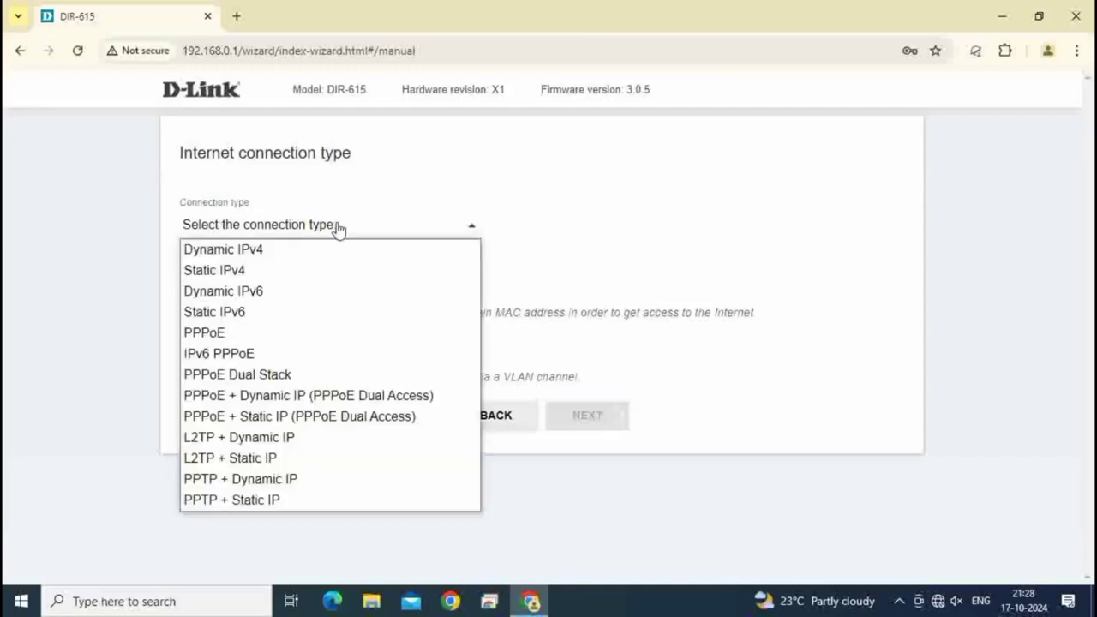
{"action": "left_click", "coordinate": [253, 249]}
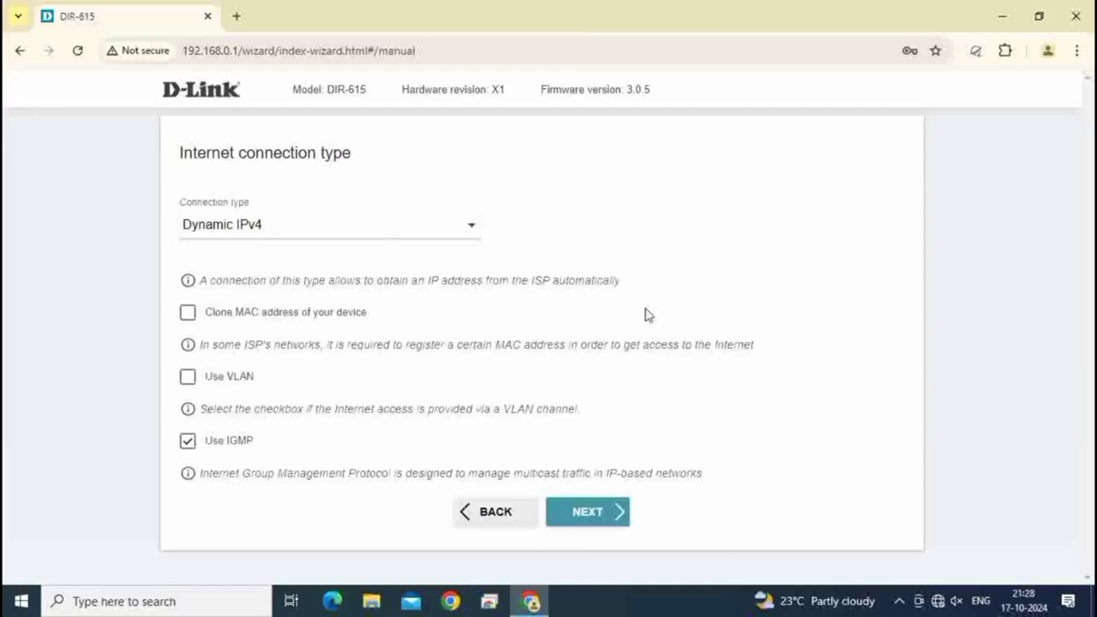
{"action": "left_click", "coordinate": [596, 511]}
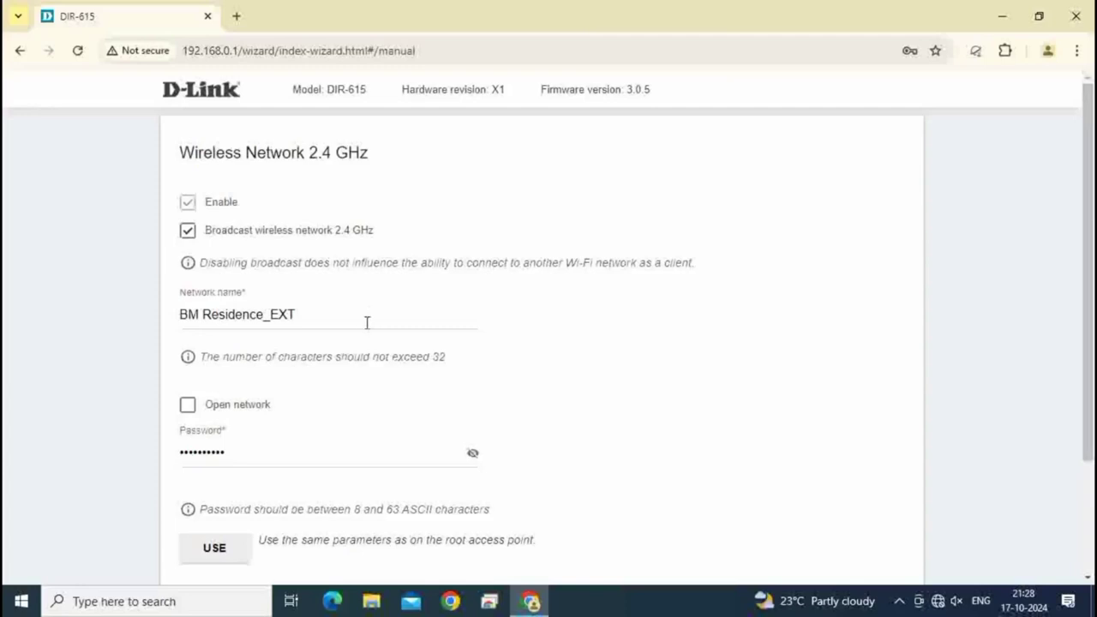
- Rename the 2.4 GHz network to BM Technology, replace its Wi-Fi password, and continue
{"action": "left_click_drag", "start_coordinate": [202, 316], "coordinate": [690, 325]}
{"action": "type", "text": "Te"}
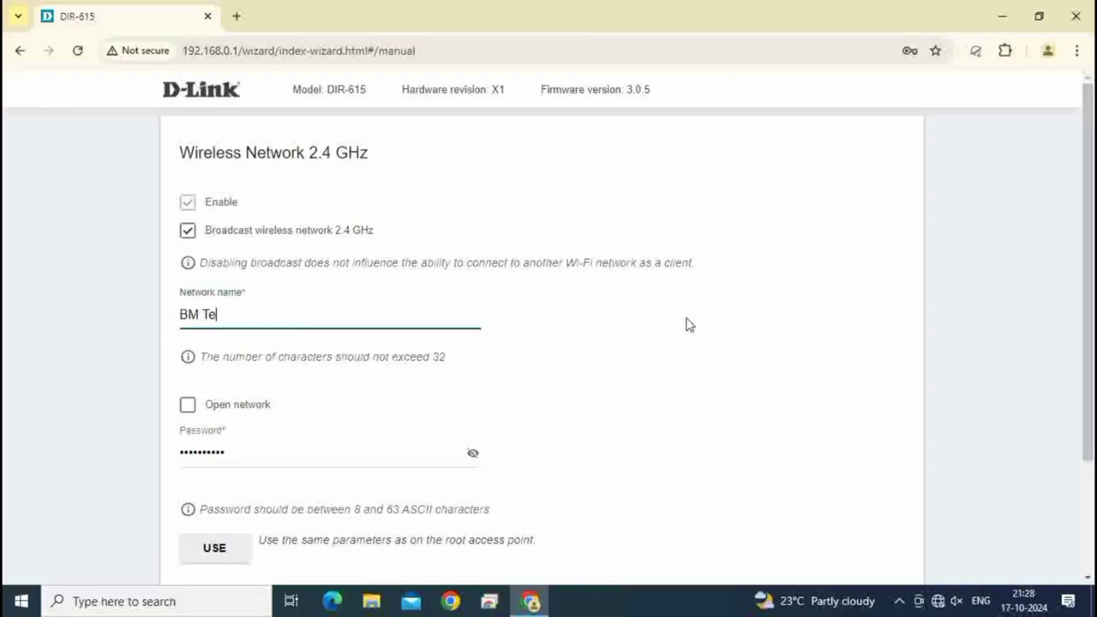
{"action": "type", "text": "chnology"}
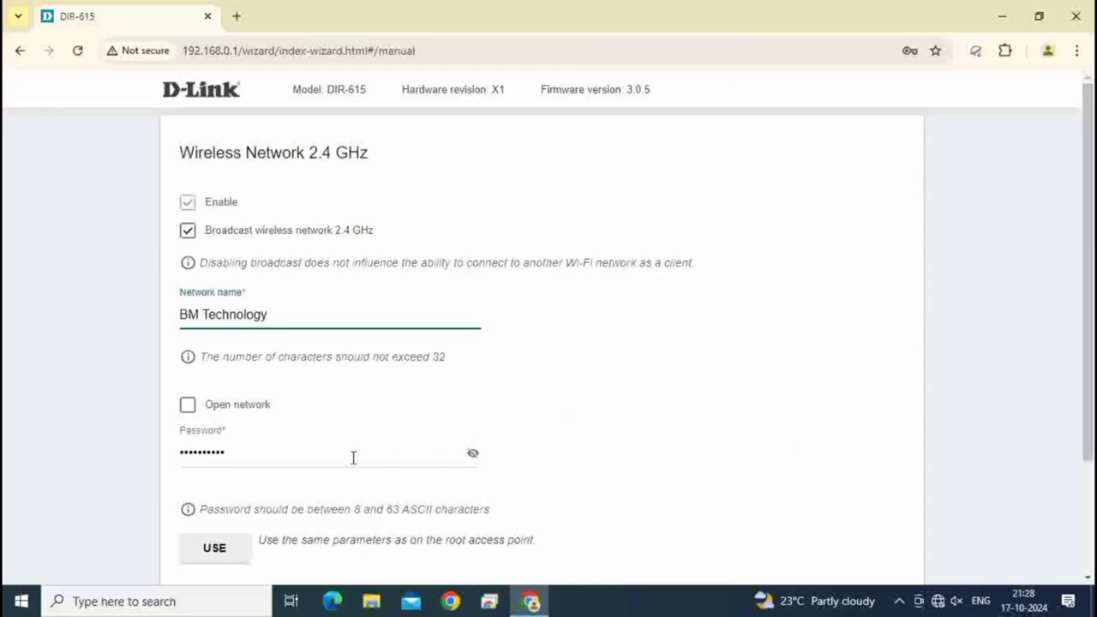
{"action": "left_click_drag", "start_coordinate": [353, 458], "coordinate": [2, 456]}
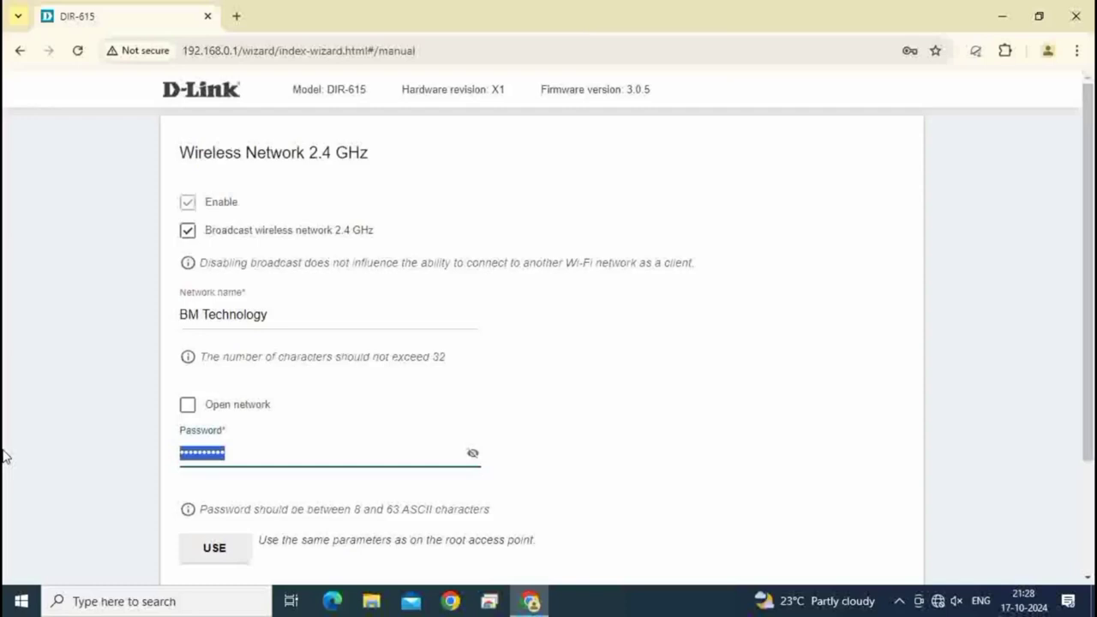
{"action": "type", "text": "12345"}
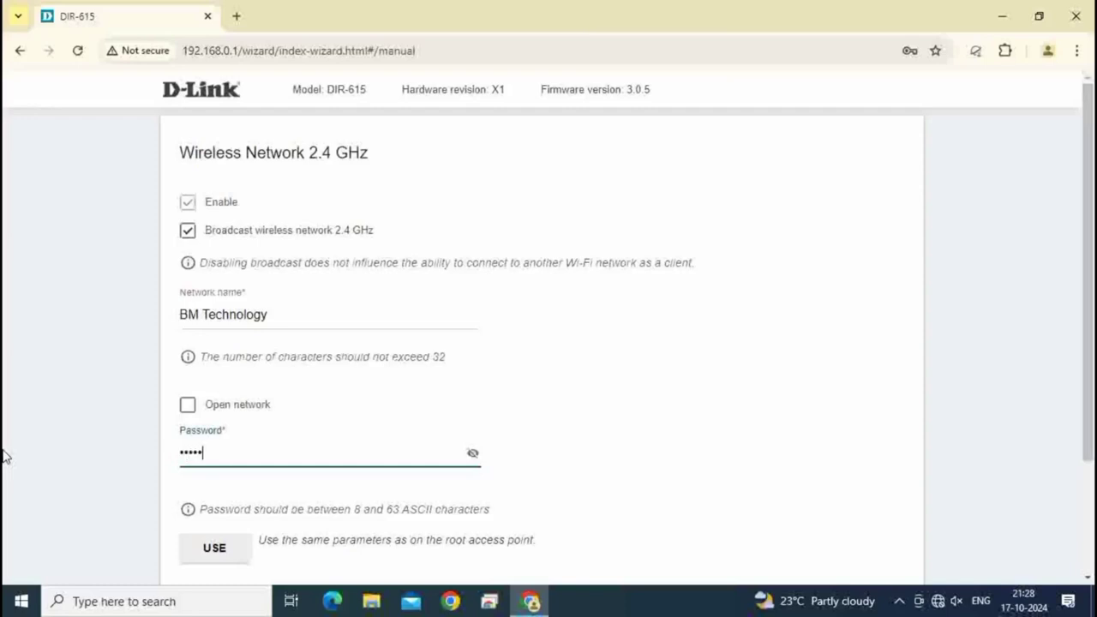
{"action": "type", "text": "67890"}
{"action": "scroll", "coordinate": [200, 446], "scroll_direction": "down", "scroll_amount": 3}
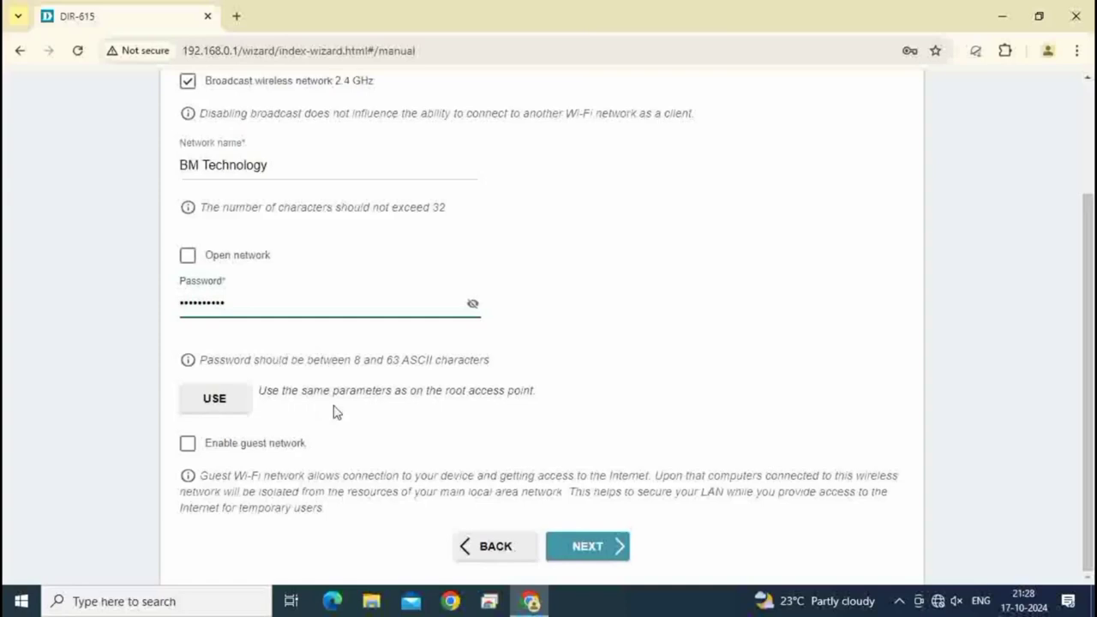
{"action": "left_click", "coordinate": [602, 549]}
{"action": "left_click", "coordinate": [255, 255]}
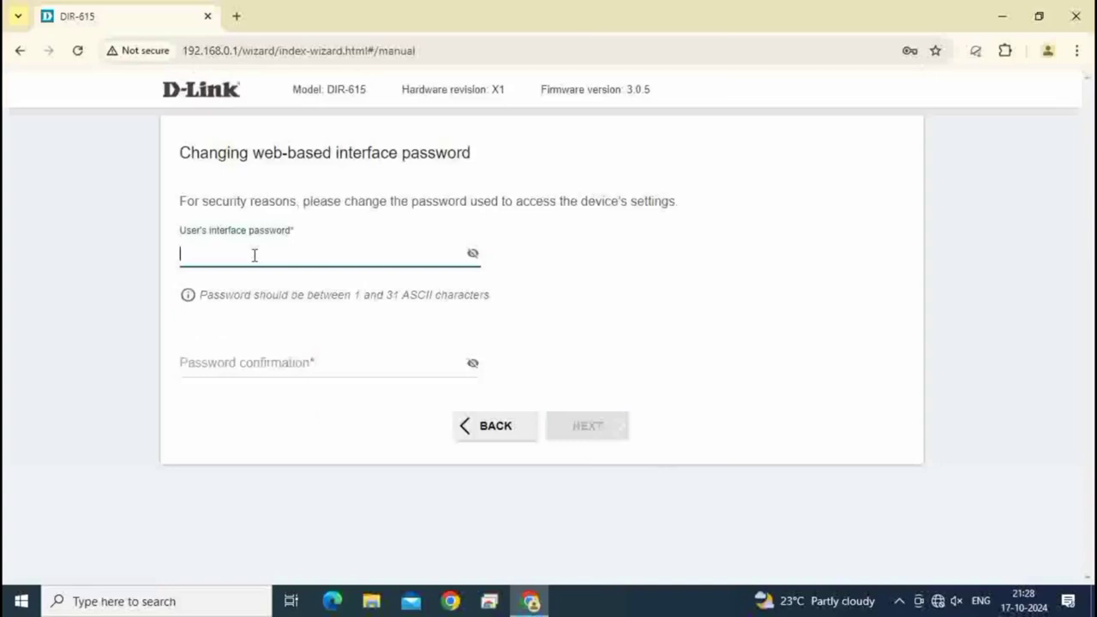
- Enter the new web interface admin password and type it again to confirm
{"action": "type", "text": "aaaaaaaaa"}
{"action": "left_click", "coordinate": [286, 357]}
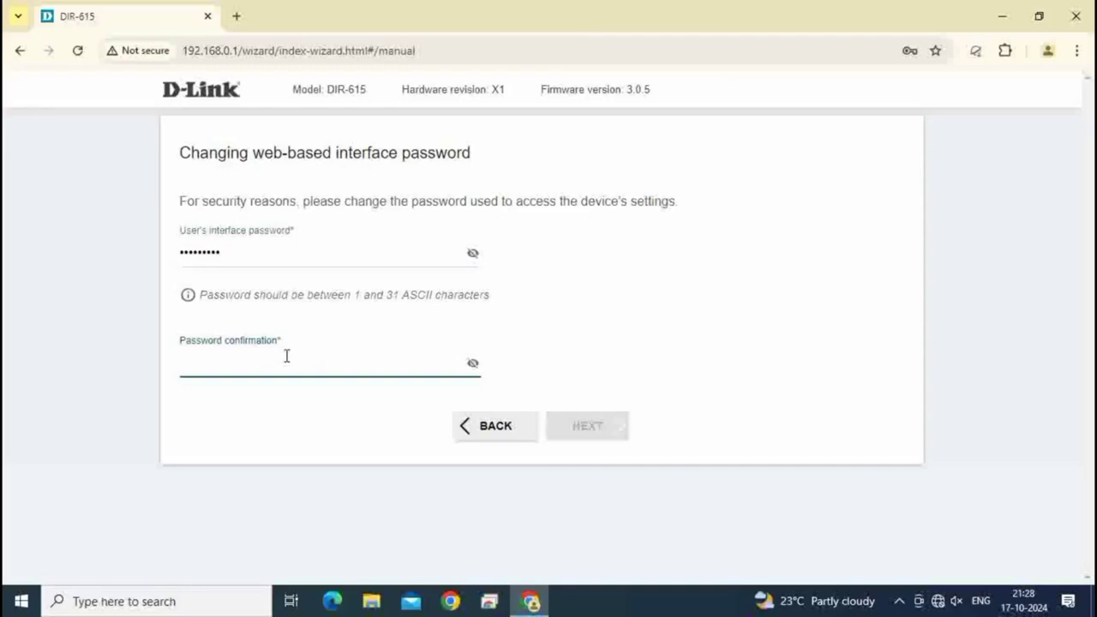
{"action": "type", "text": "aaaaaaa"}
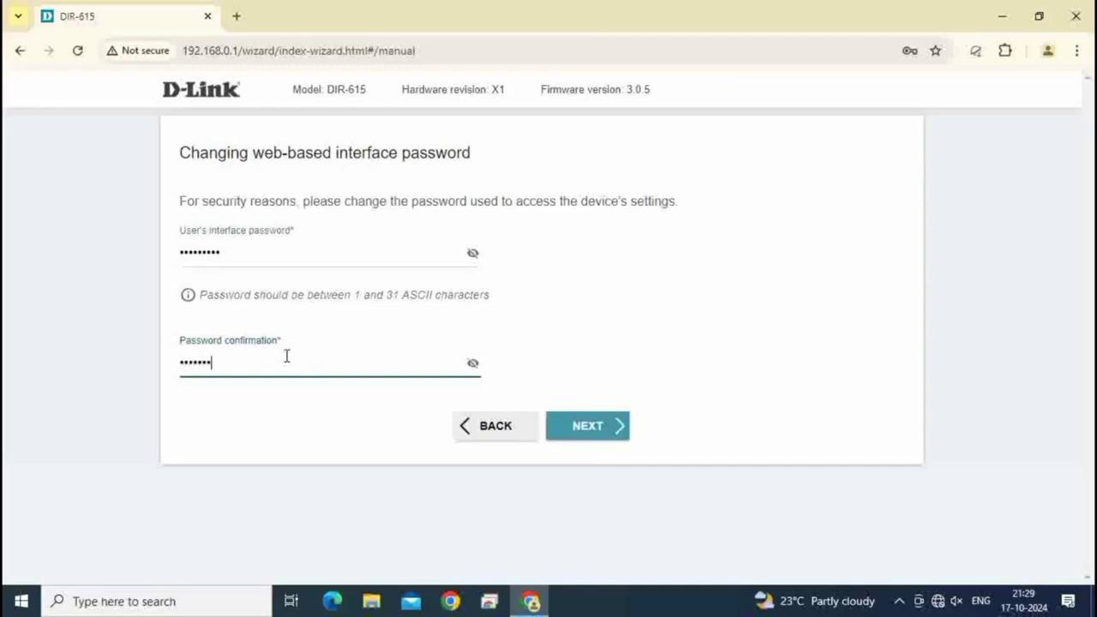
{"action": "type", "text": "aa"}
{"action": "left_click", "coordinate": [650, 309]}
- Go to the Summary page, decline Chrome's password saving, and apply the configuration
{"action": "left_click", "coordinate": [590, 428]}
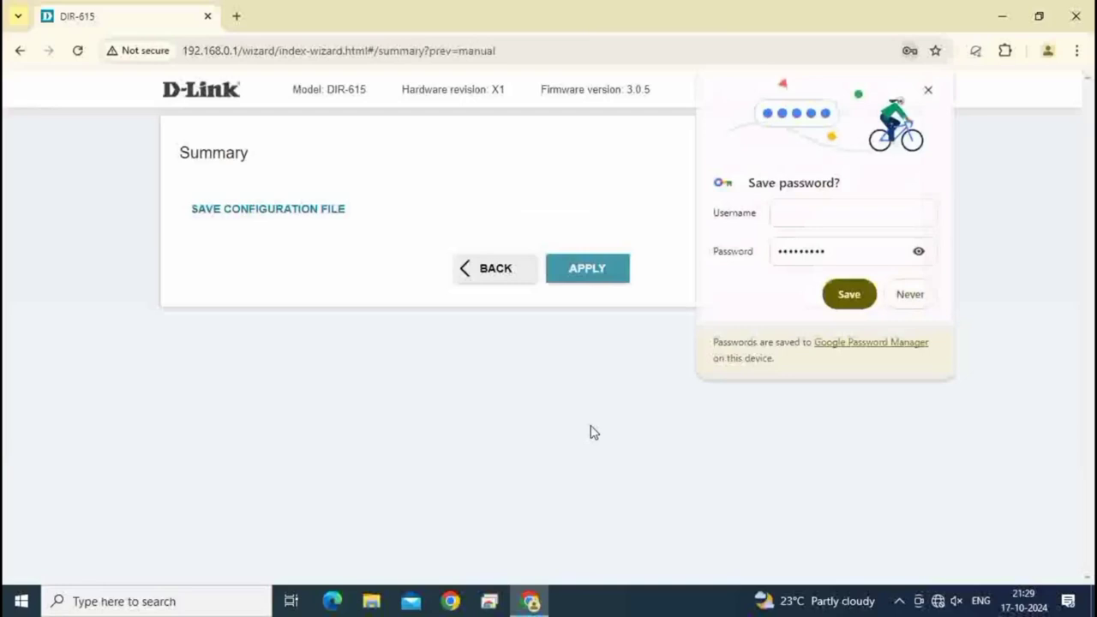
{"action": "left_click", "coordinate": [925, 296]}
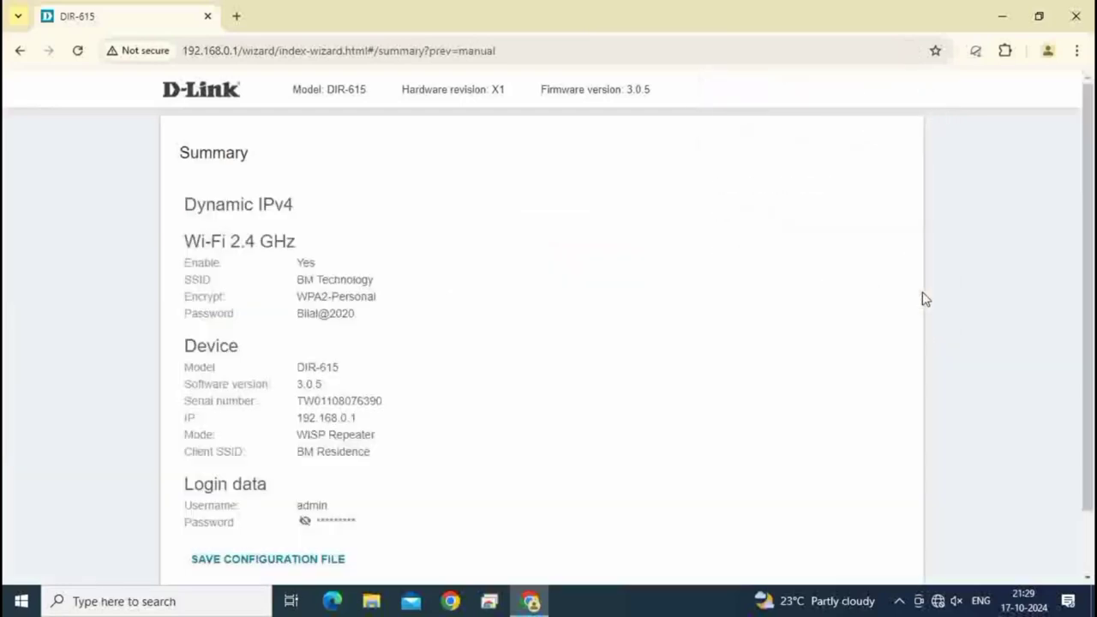
{"action": "scroll", "coordinate": [925, 298], "scroll_direction": "down", "scroll_amount": 2}
{"action": "left_click", "coordinate": [588, 546]}
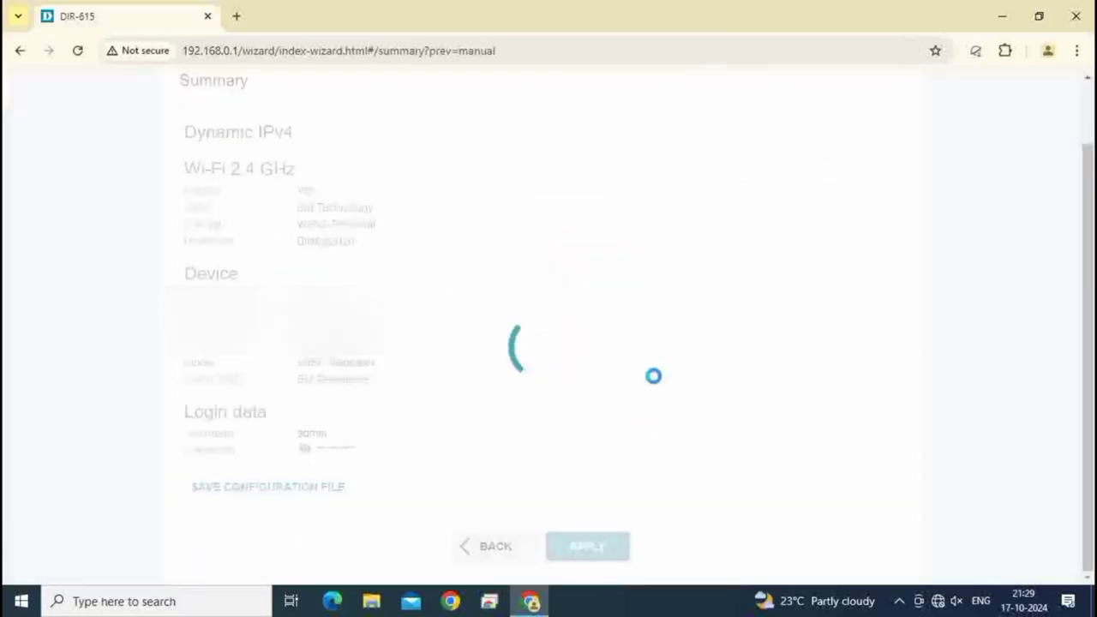